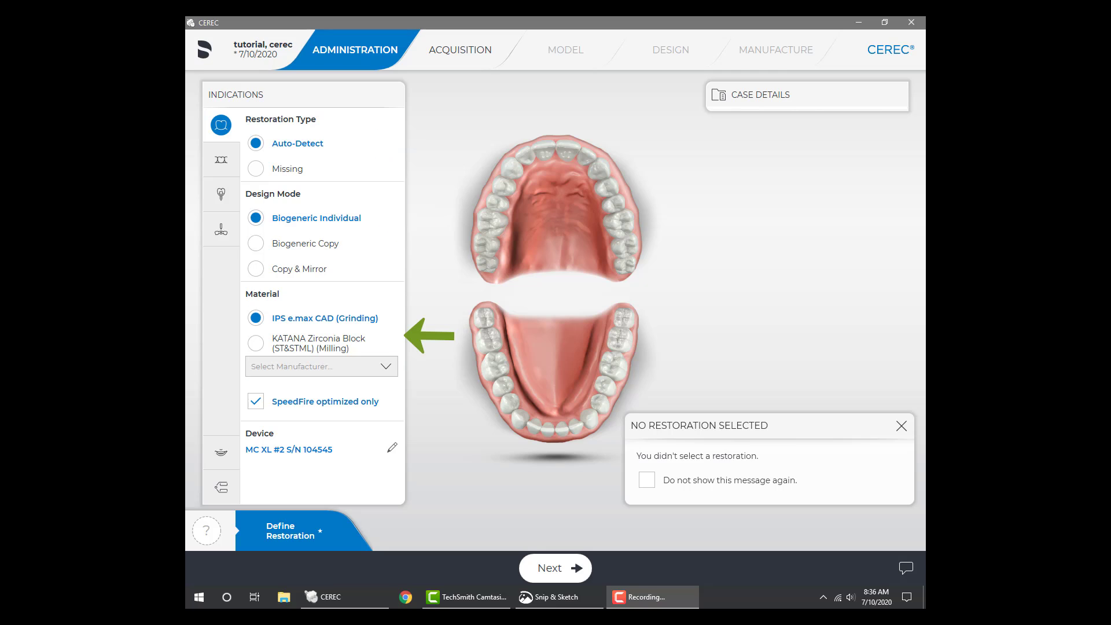
Assign a Biogeneric Individual restoration in KATANA Zirconia Block (ST&STML) (Milling) to upper tooth 14 and proceed to acquisition
click(386, 367)
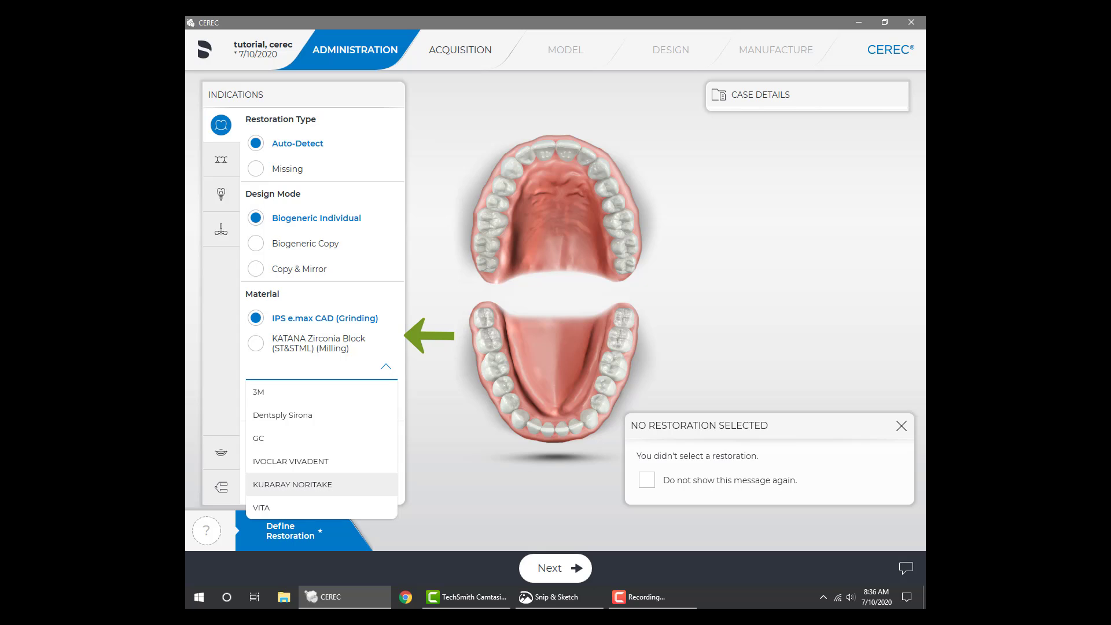
click(385, 366)
click(256, 343)
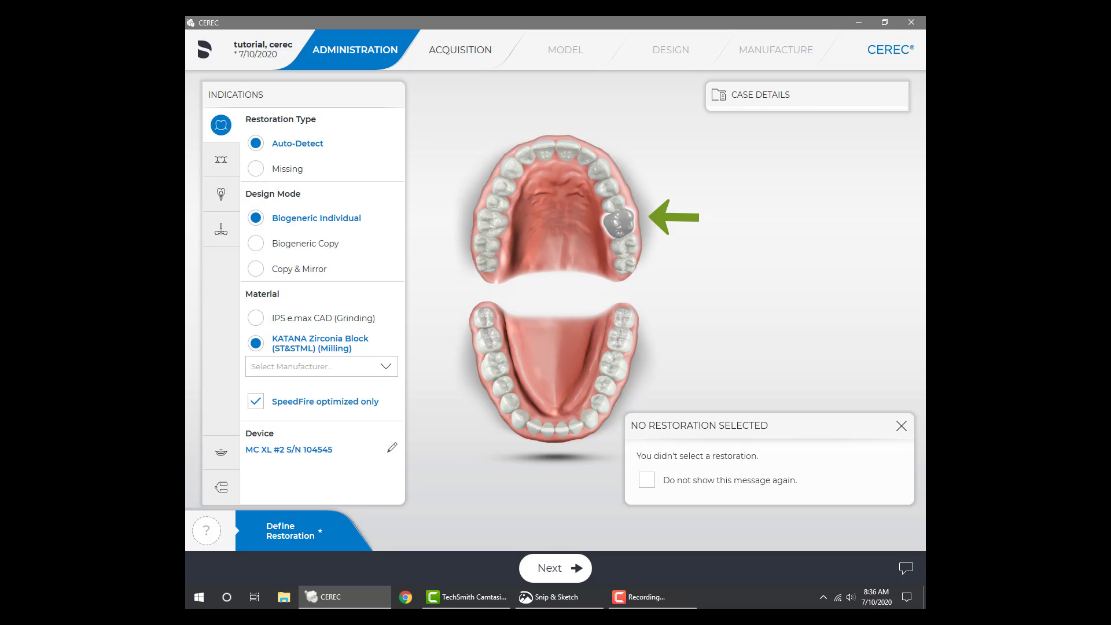
click(618, 223)
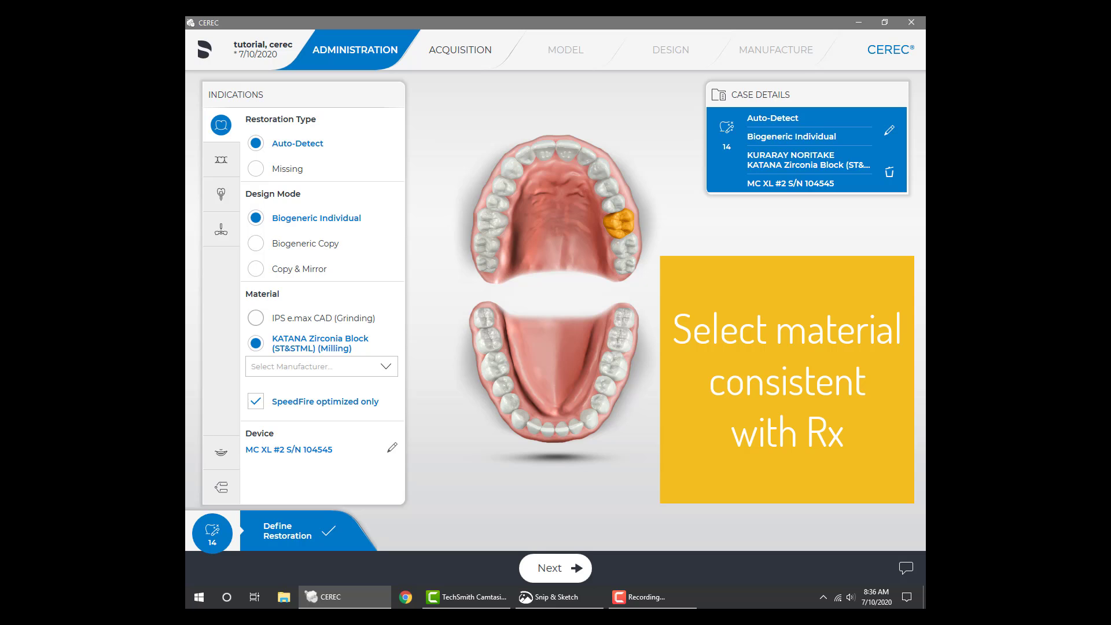
click(321, 366)
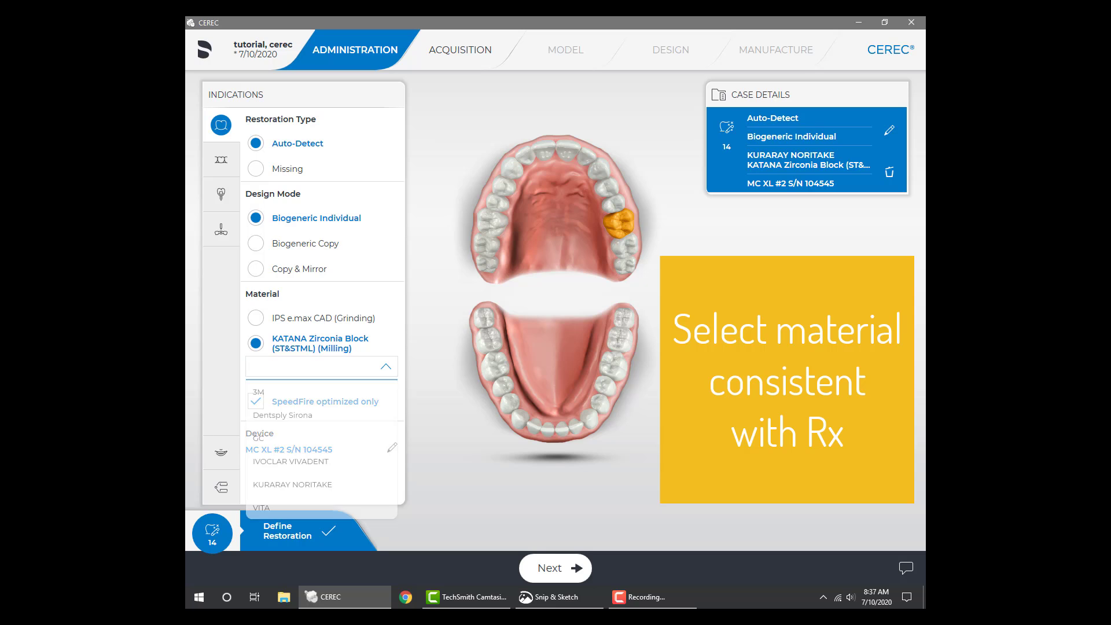
click(322, 366)
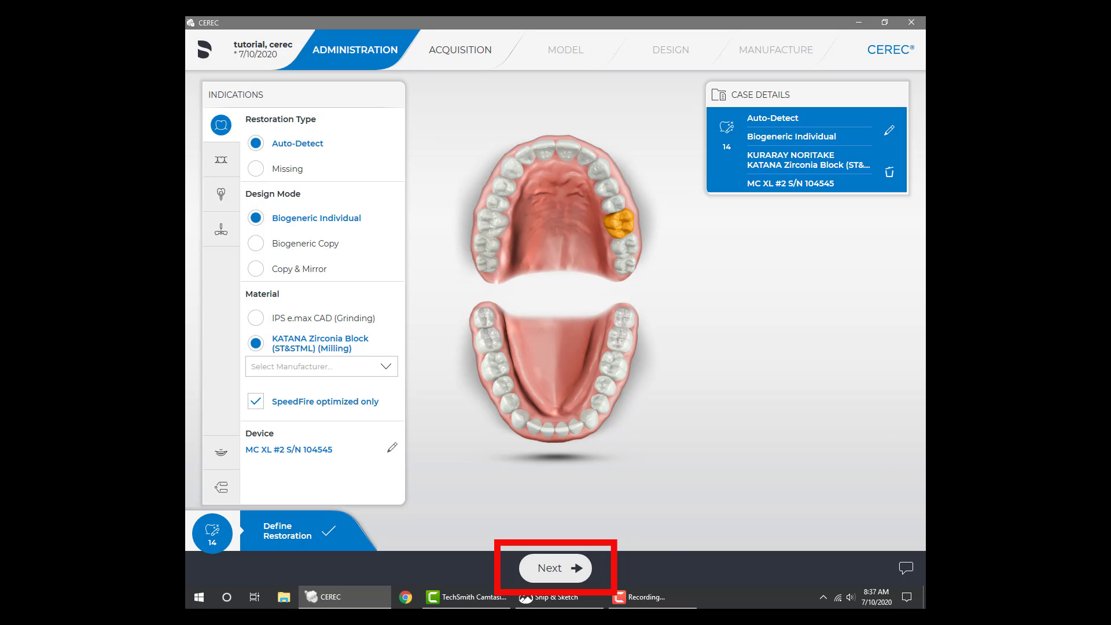
click(556, 568)
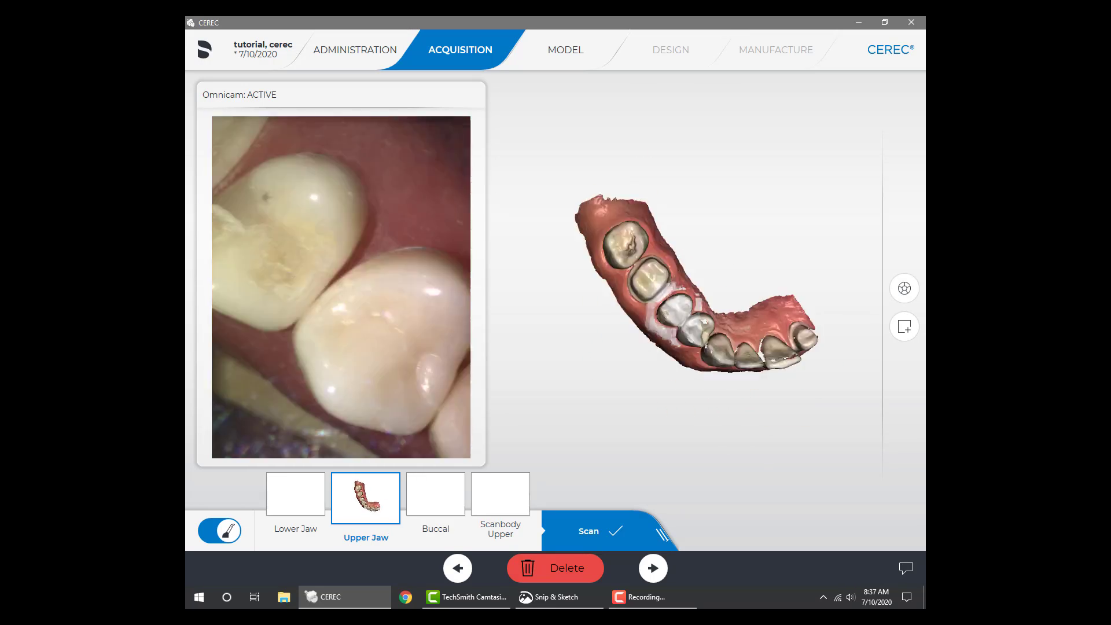
Capture the lower jaw scan and the buccal scan, and proceed to the model phase
click(295, 494)
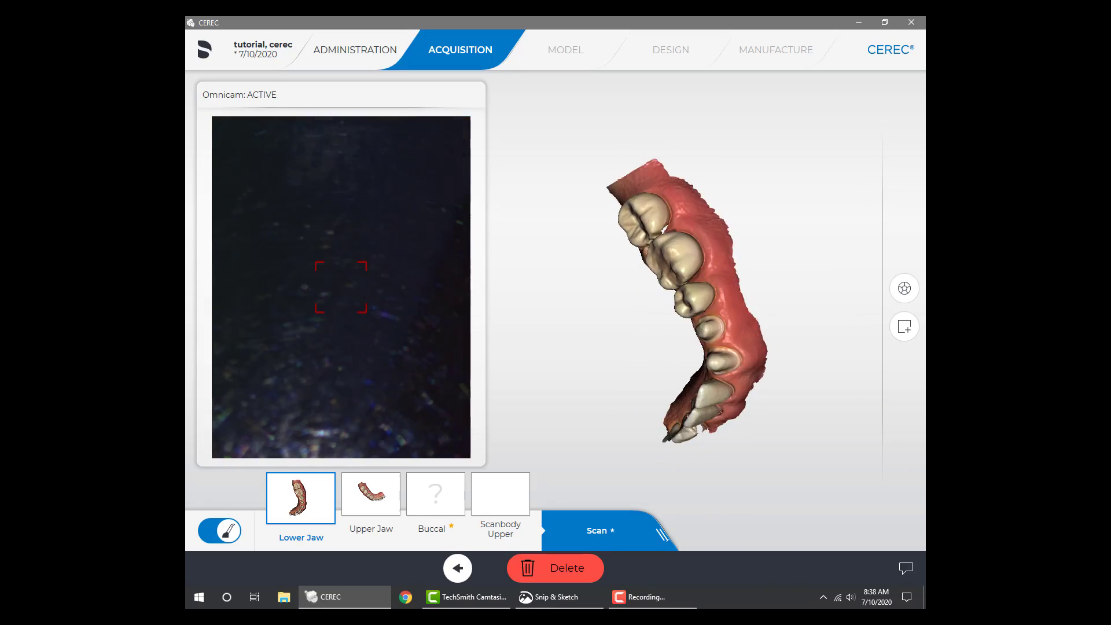
click(435, 494)
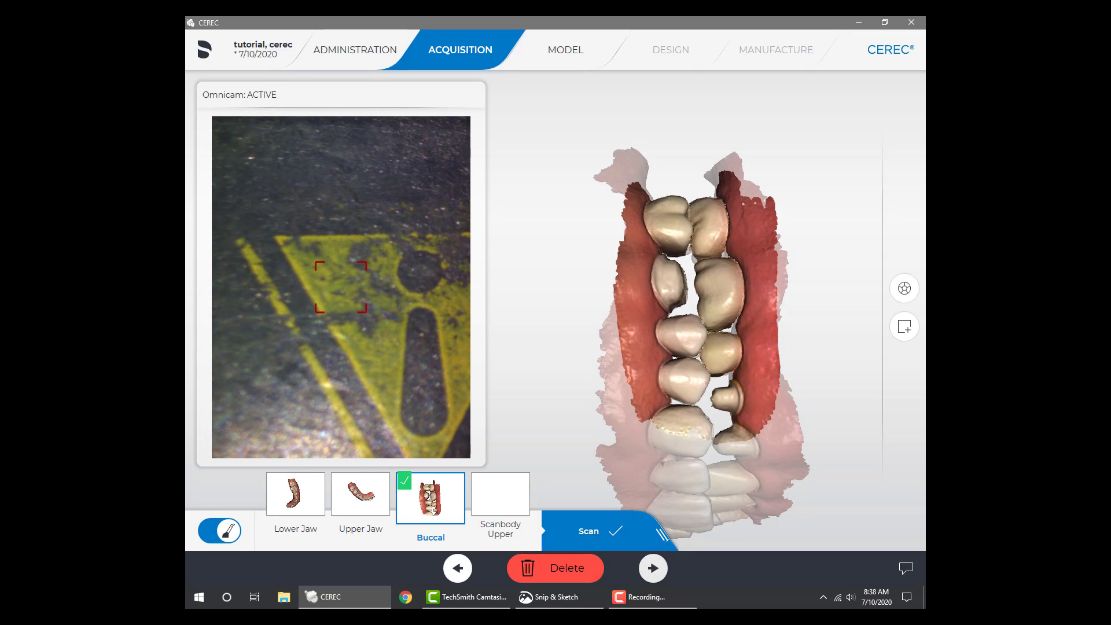
click(674, 567)
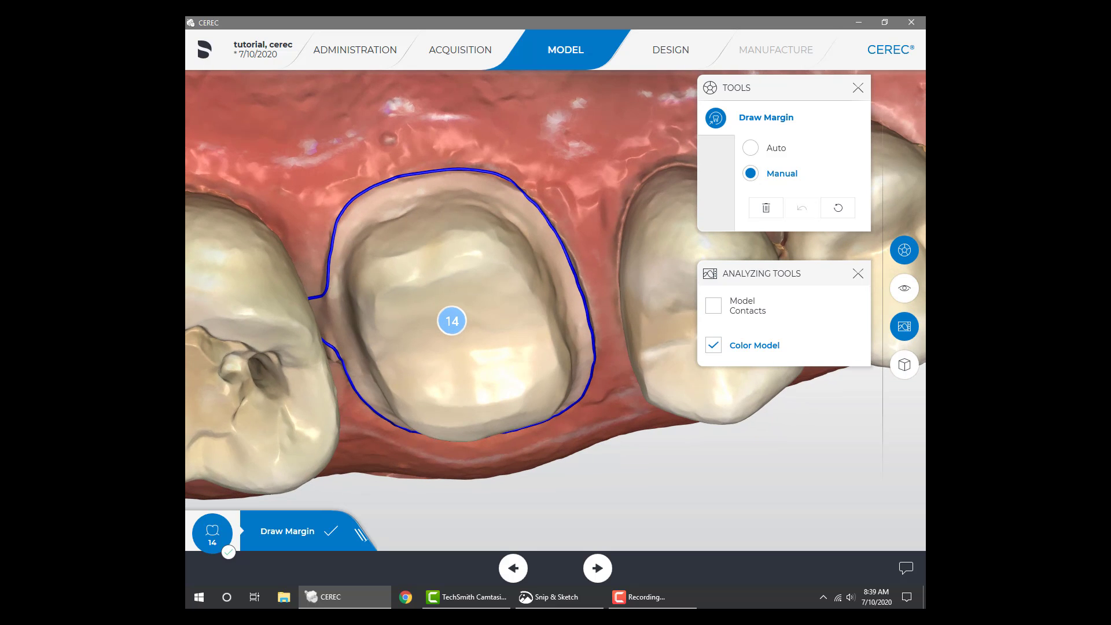
Manually redraw the margin line of tooth 14 along the upper edge of the preparation, rejoining it near the adjacent molar
double_click(531, 202)
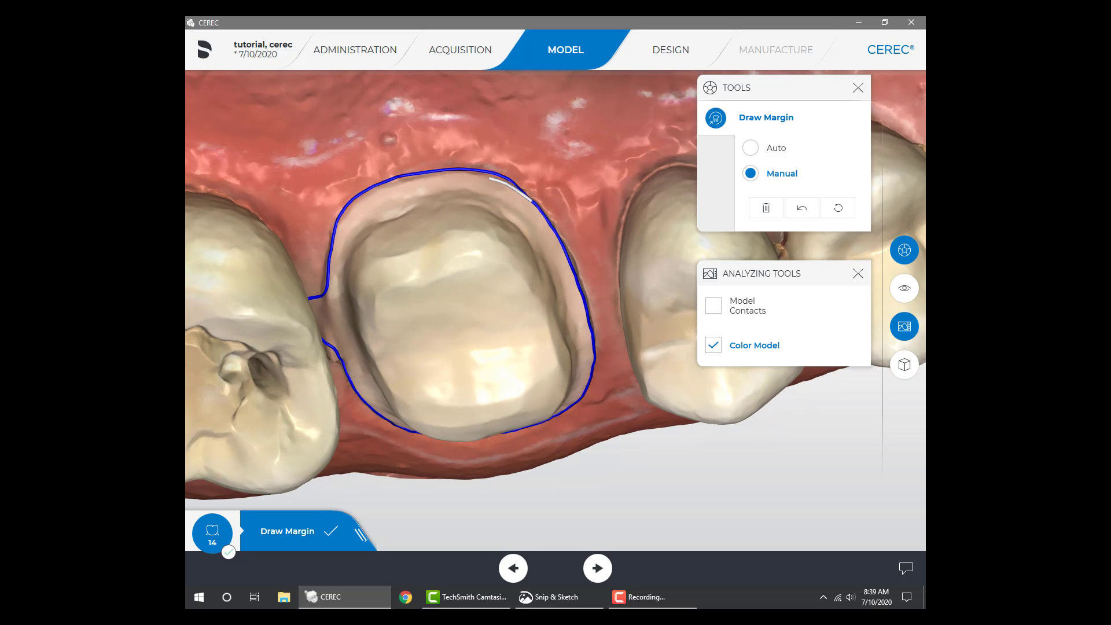
click(474, 173)
click(415, 179)
click(373, 190)
click(349, 208)
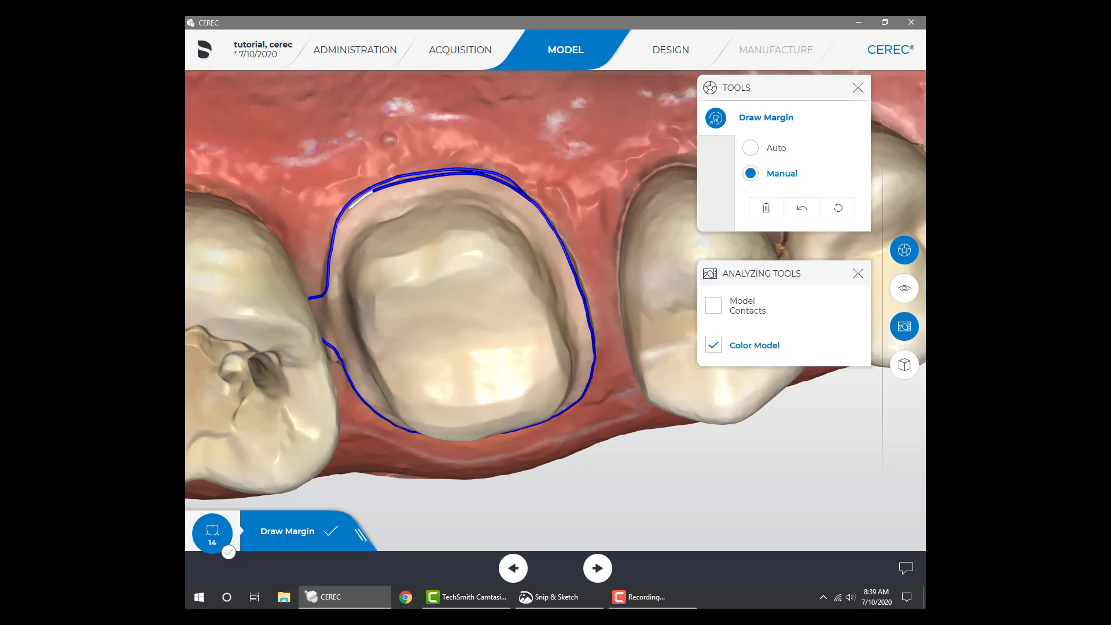
click(338, 225)
double_click(334, 235)
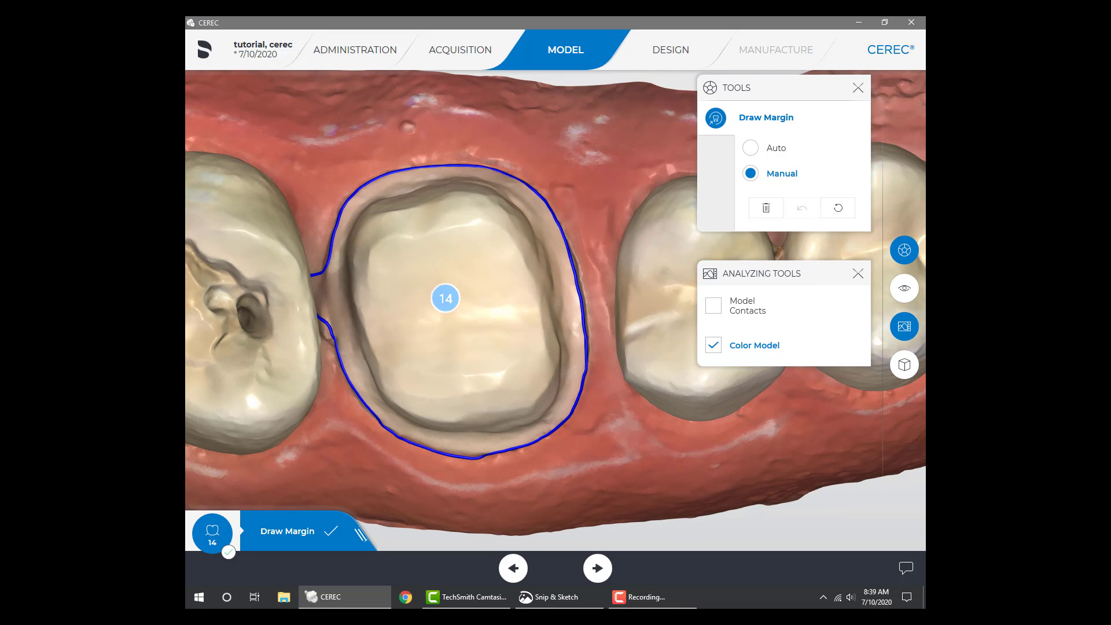
Close the gap in the tooth 14 margin line on the side facing the adjacent molar
click(328, 261)
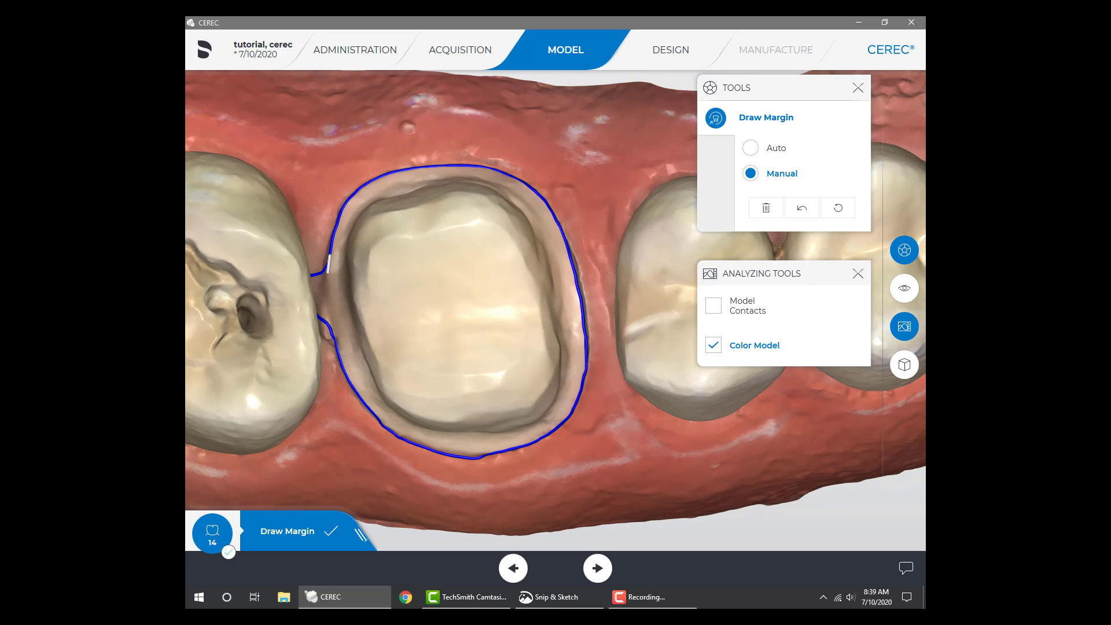
click(328, 276)
click(337, 346)
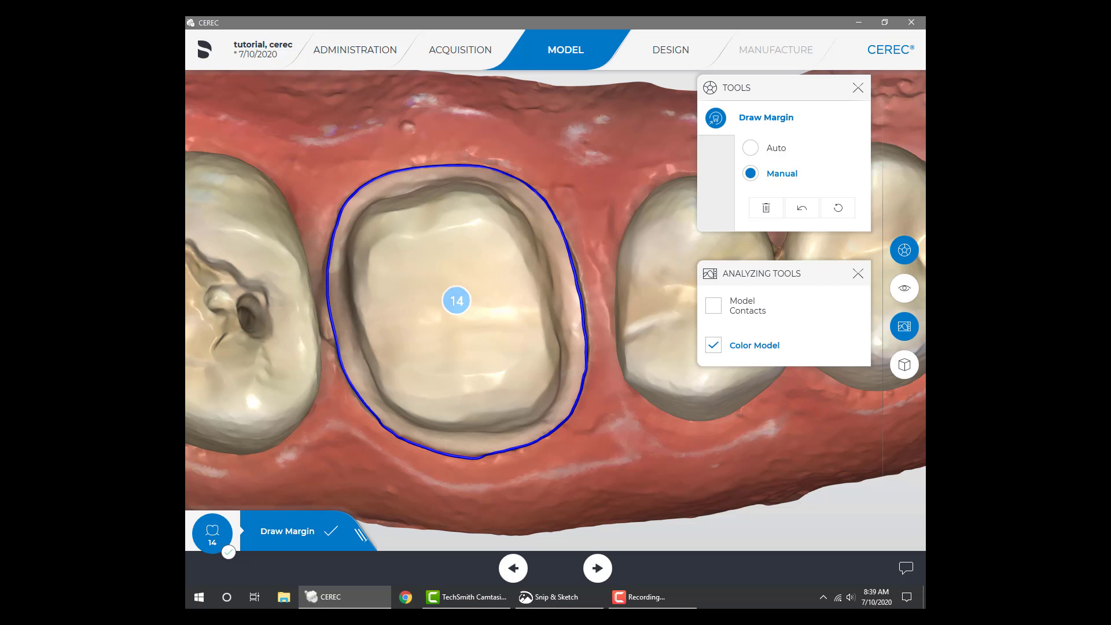
Redraw the margin line along the lower edge of the tooth 14 preparation and advance to the design phase
drag(347, 348, 348, 292)
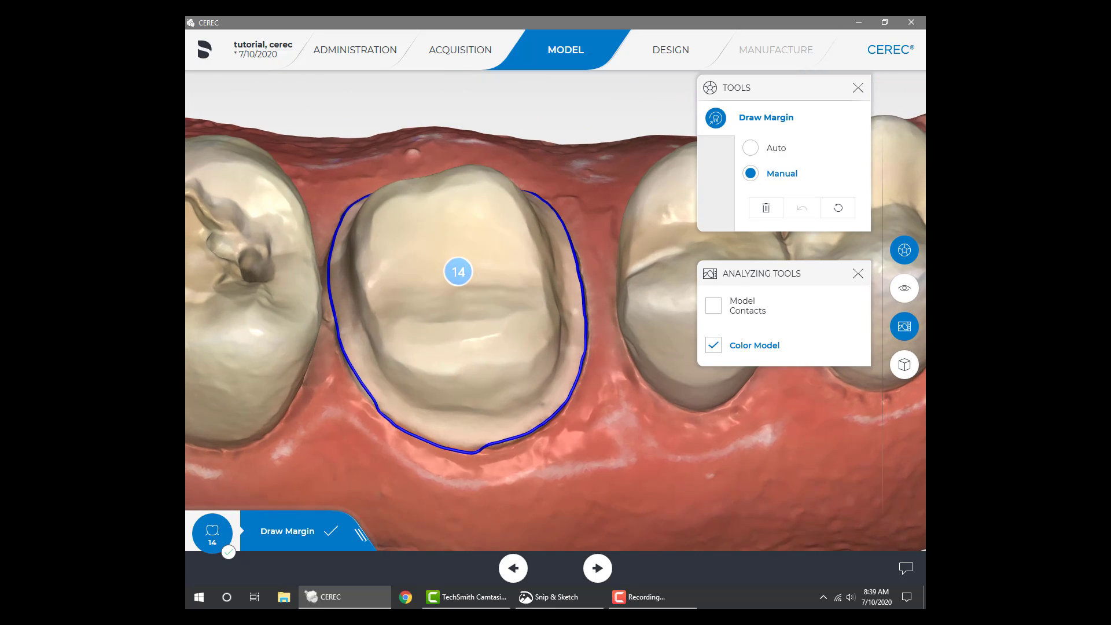
double_click(373, 398)
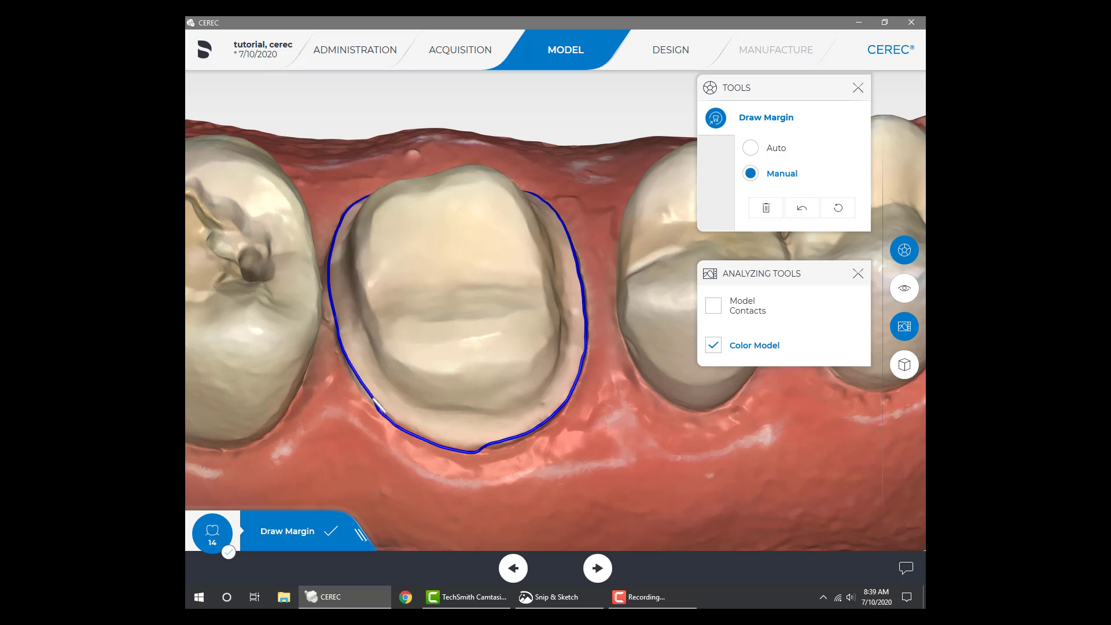
click(386, 413)
click(411, 430)
click(451, 443)
click(478, 446)
double_click(493, 444)
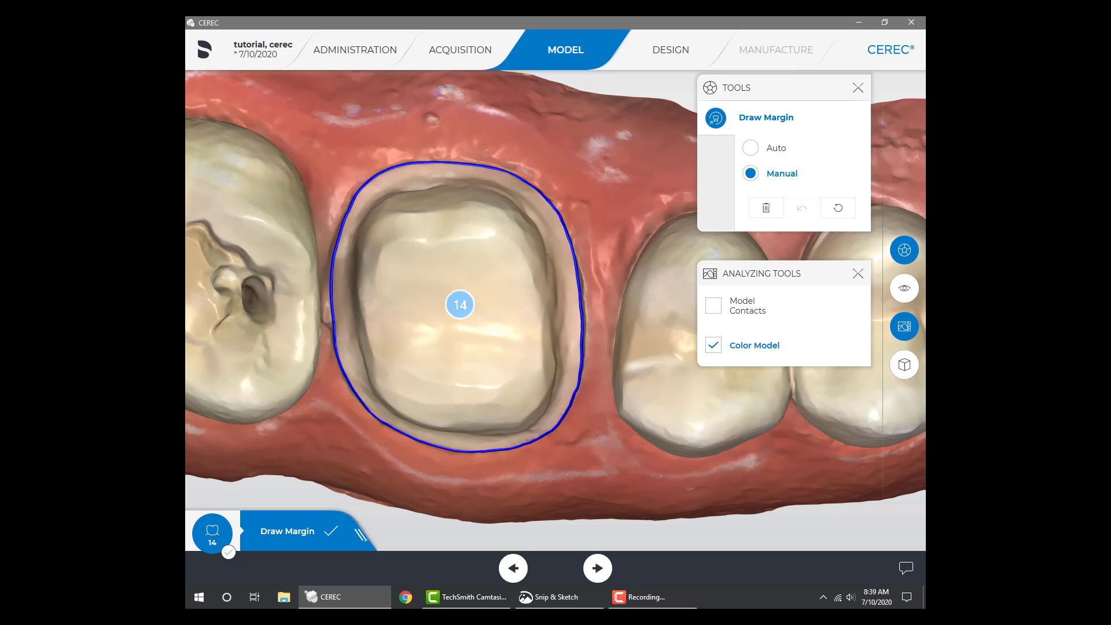
click(597, 568)
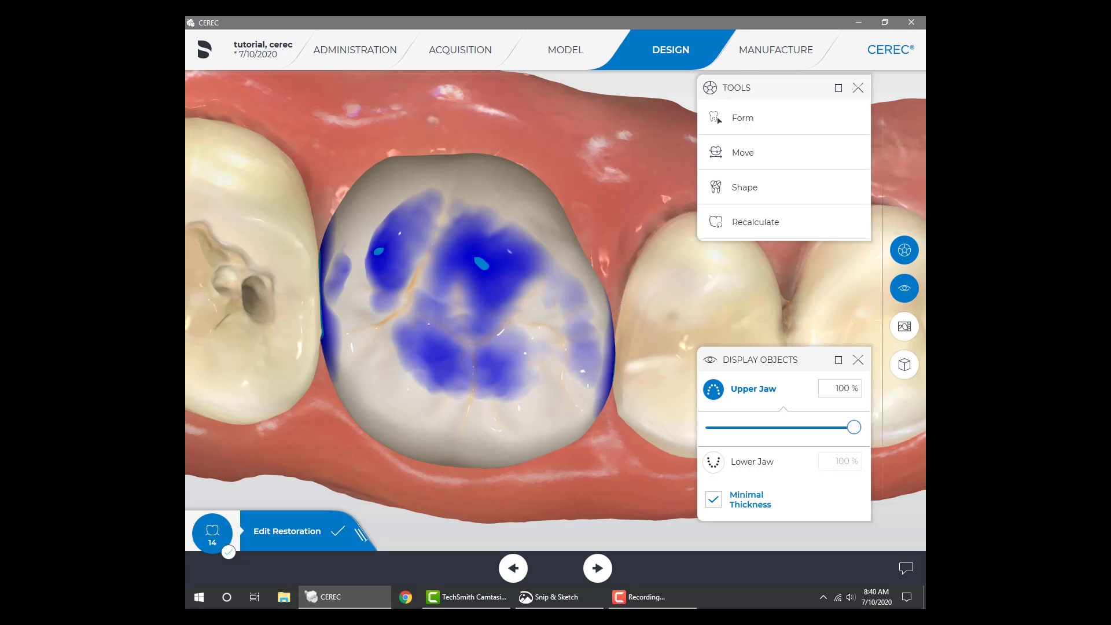
Send the case to Sirona Connect without restorations and log in to the Connect Case Center with the saved credentials
click(204, 49)
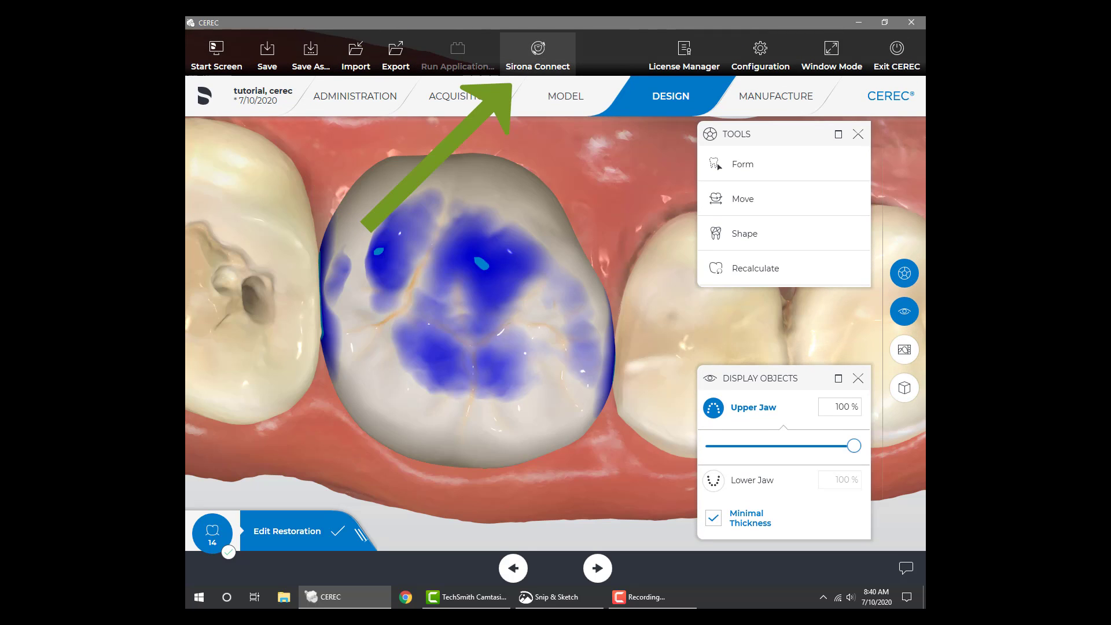
click(537, 55)
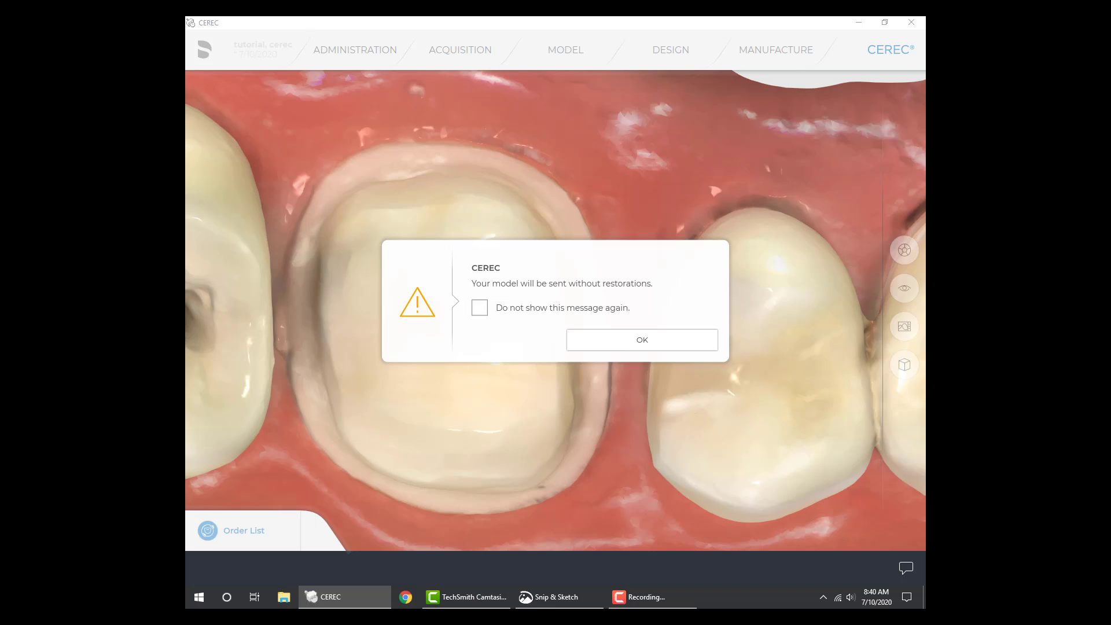
click(642, 340)
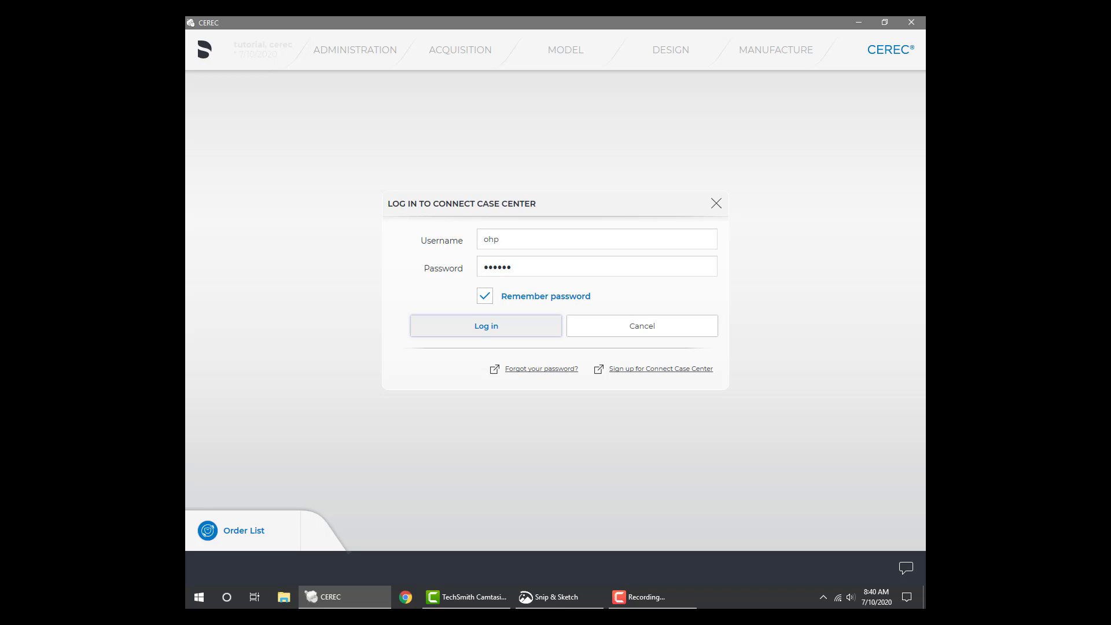
click(486, 325)
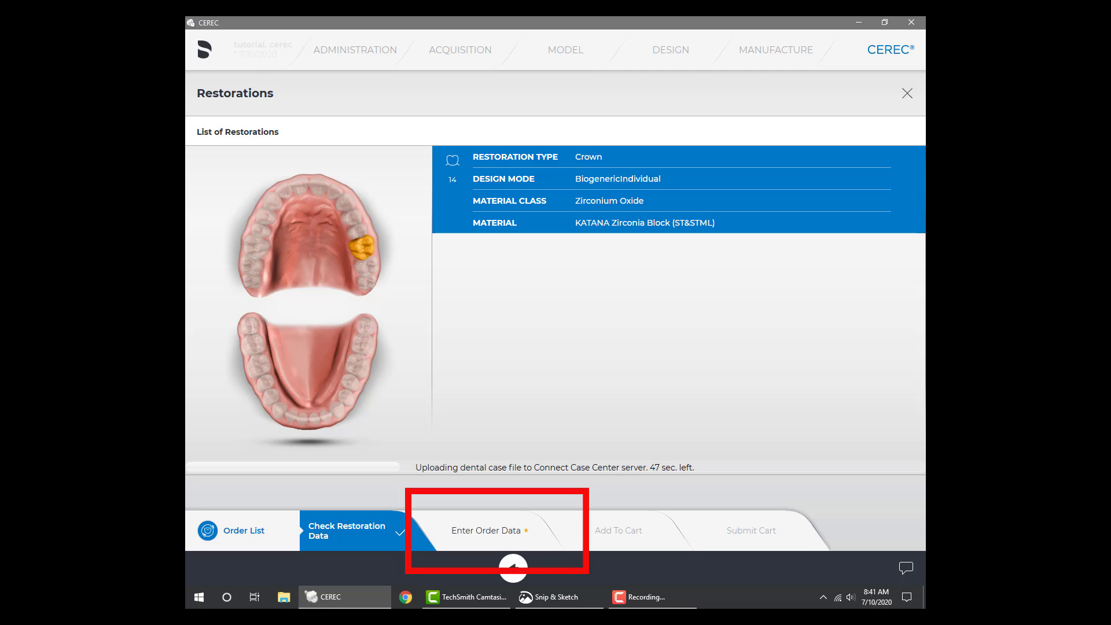
Fill in the order data with anonymization off, gender female and a return date of July 24, 2020
click(489, 531)
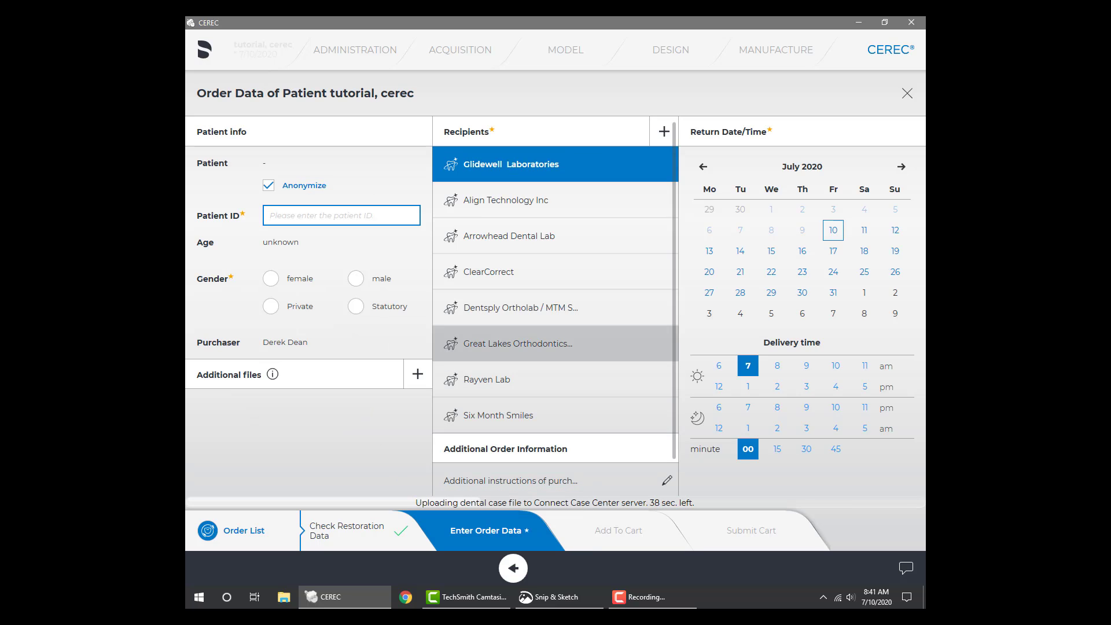
click(268, 185)
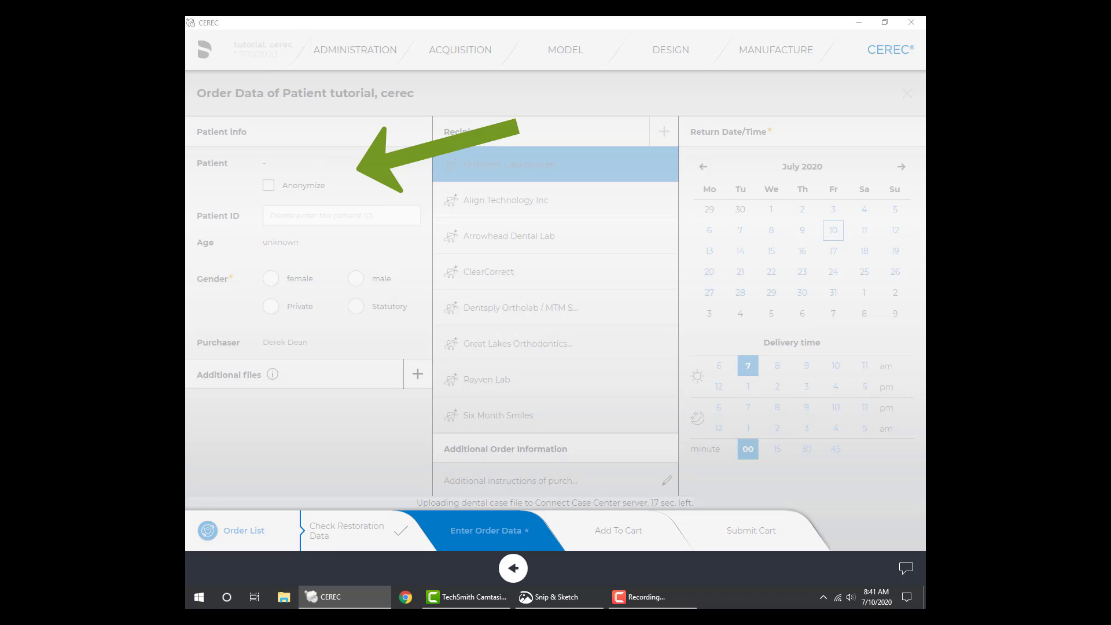
click(643, 336)
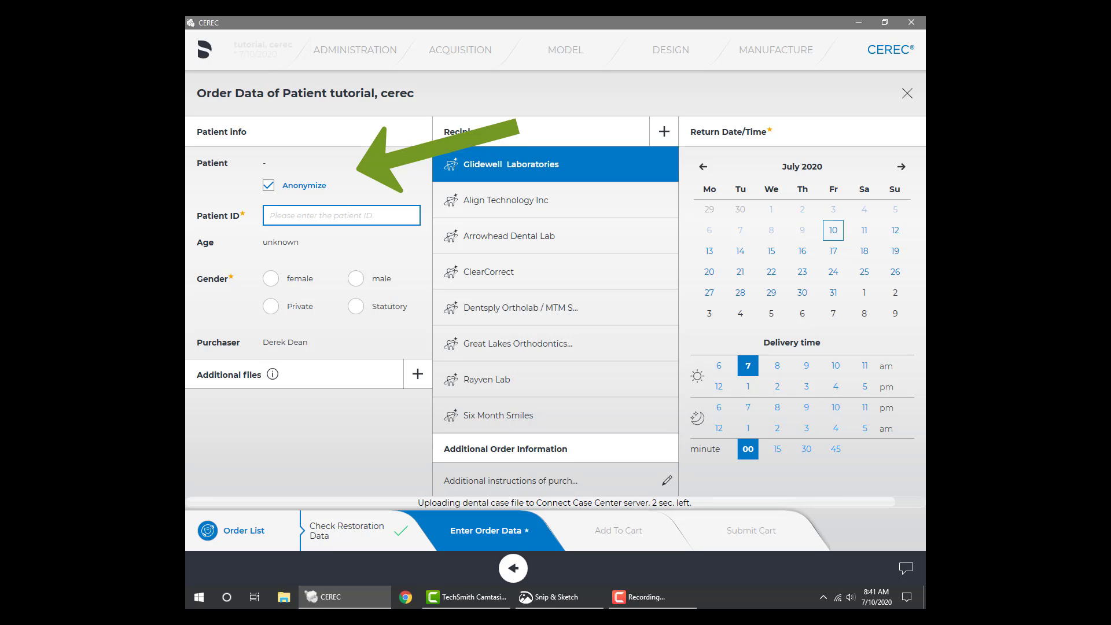
click(268, 185)
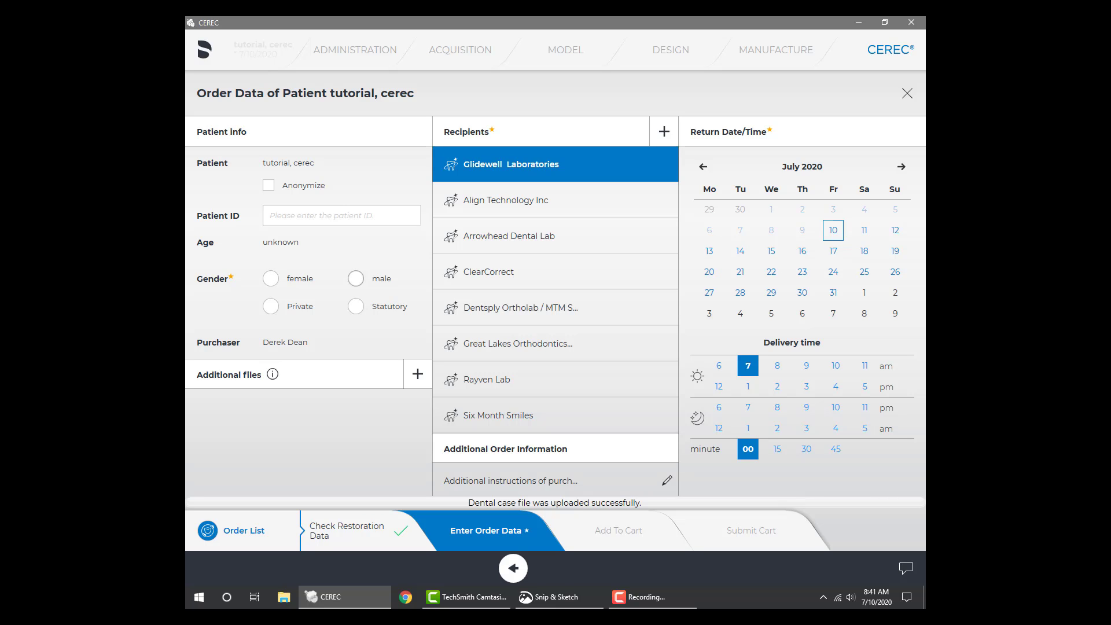
click(270, 278)
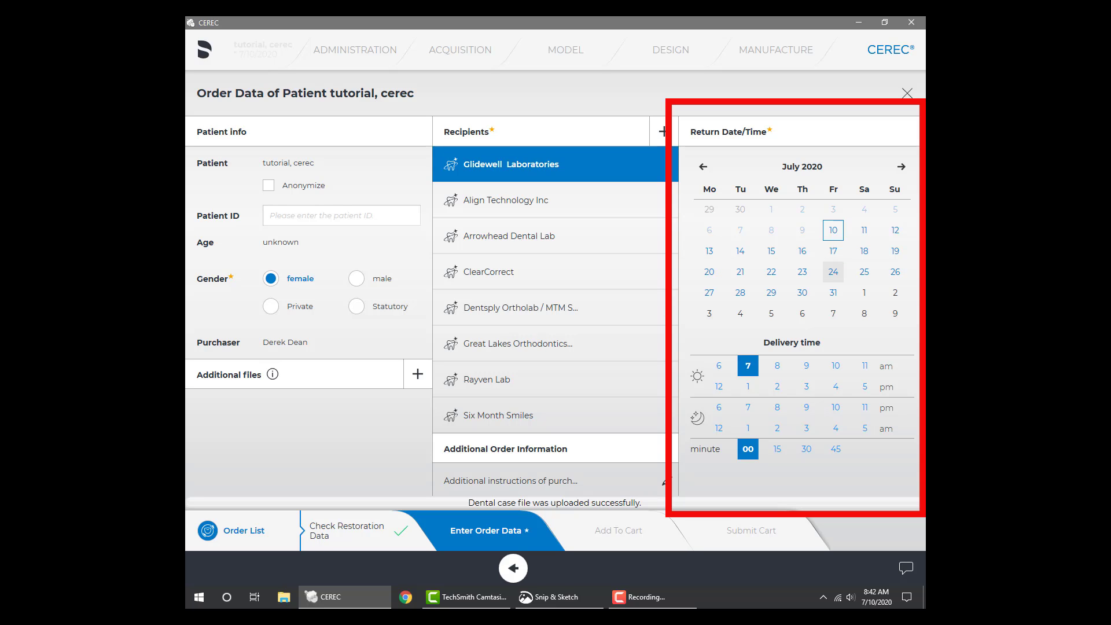
click(833, 271)
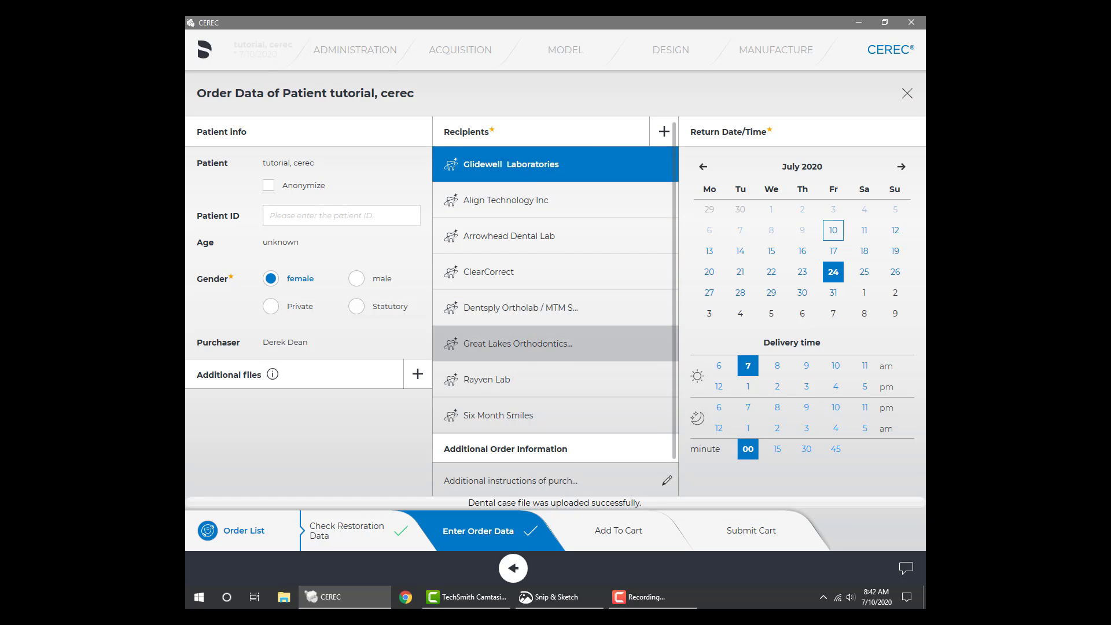
Enter the purchaser instructions "please fabricate bruxzir crown #14. vita shade a2." and add the order to the cart
scroll(555, 306, down, 1)
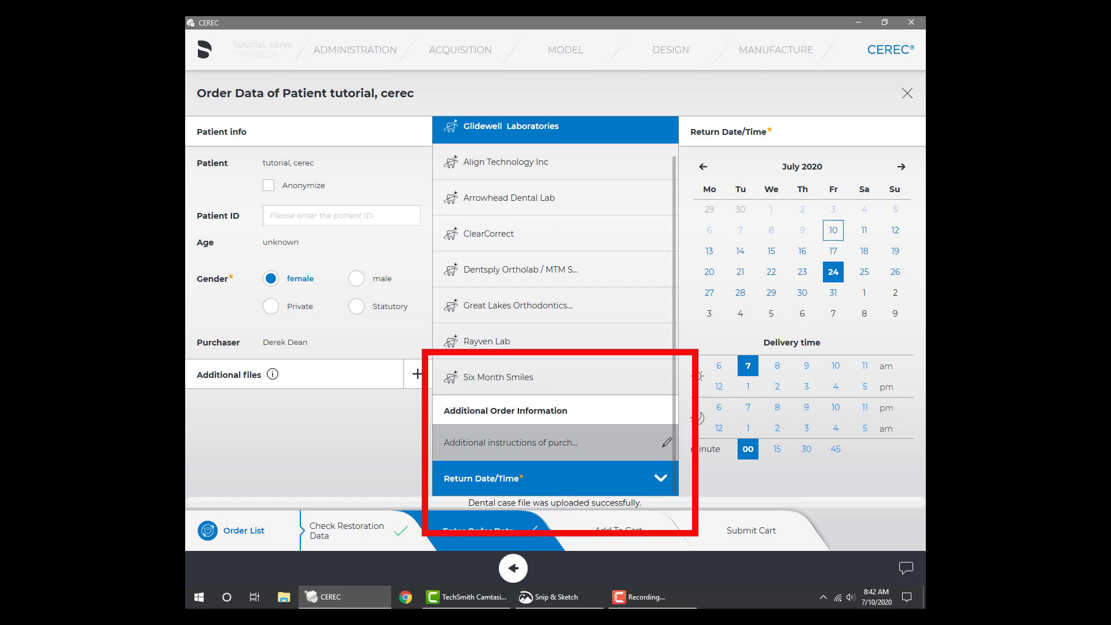
click(520, 442)
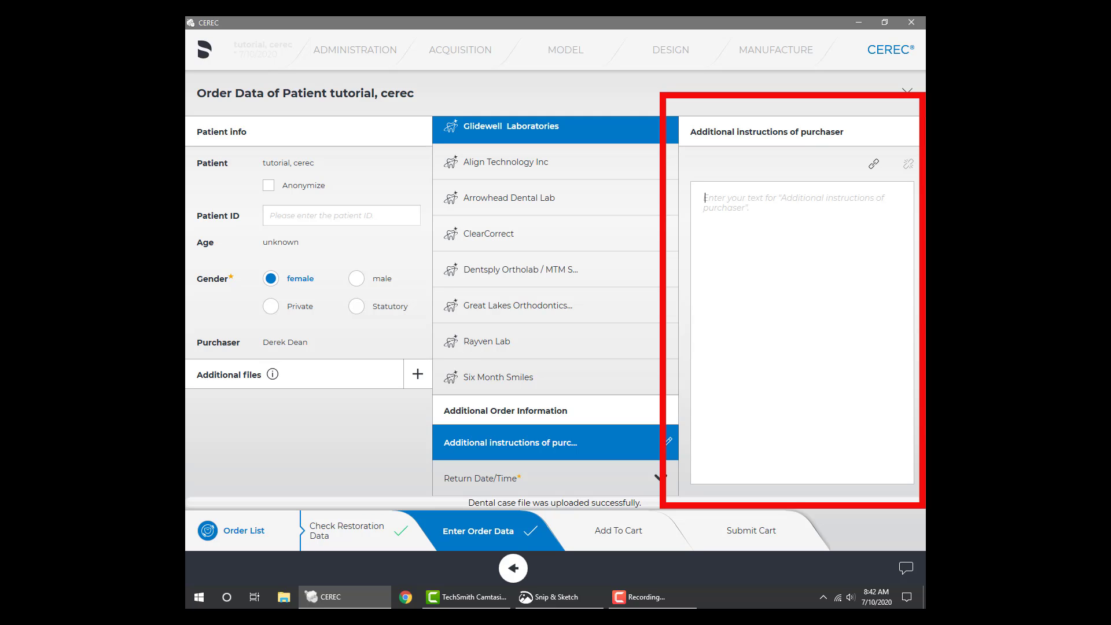
text(please fabricate )
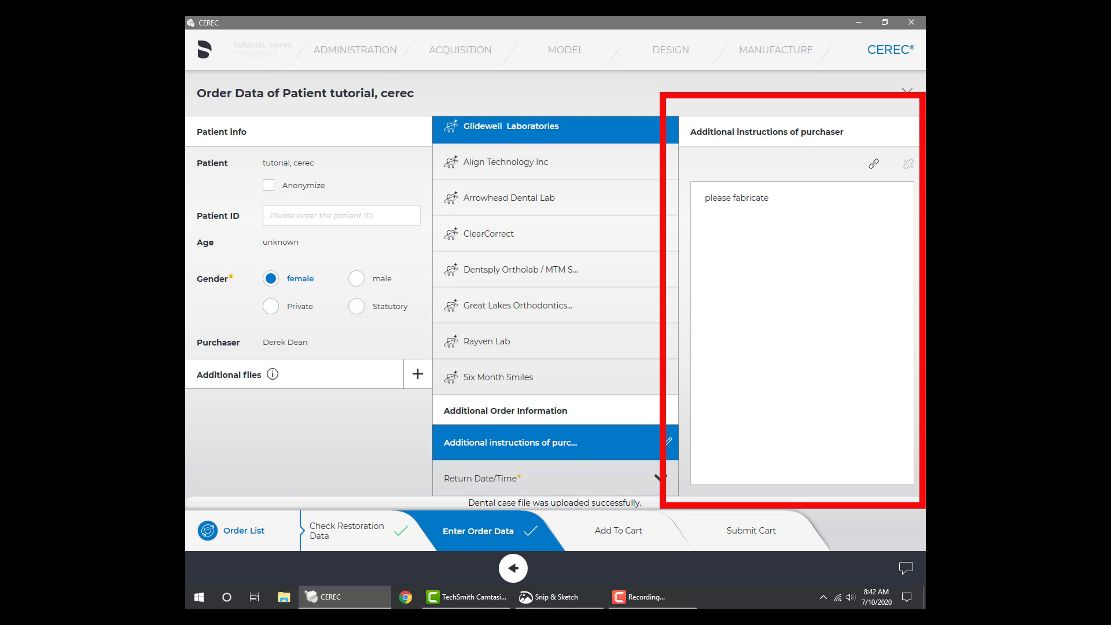
text(bruxzir crown #14.  vita shade a2.)
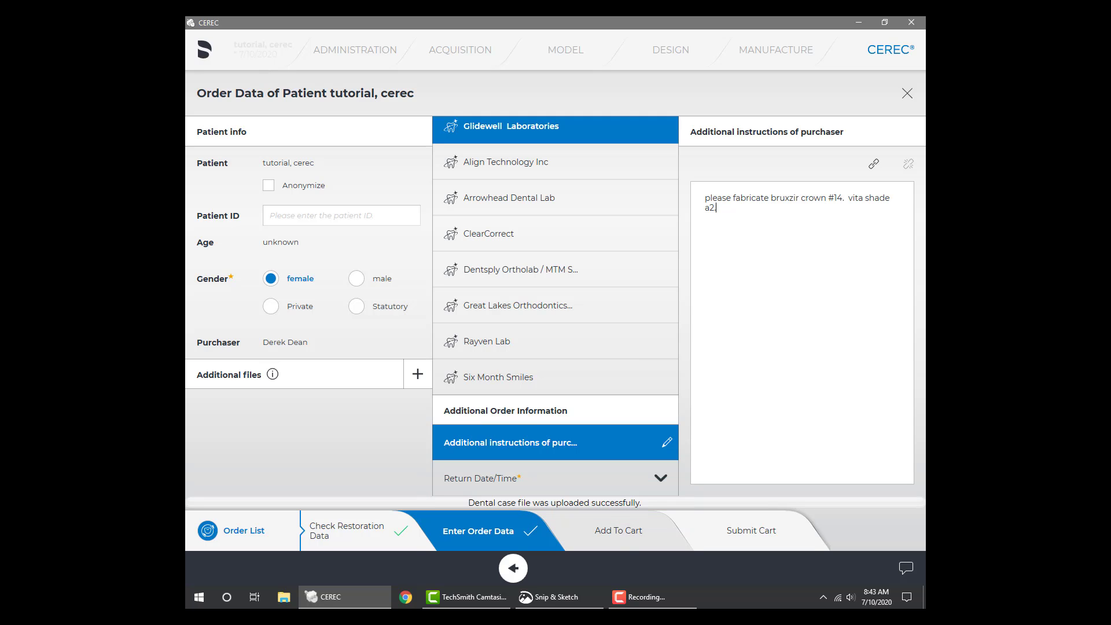
click(618, 531)
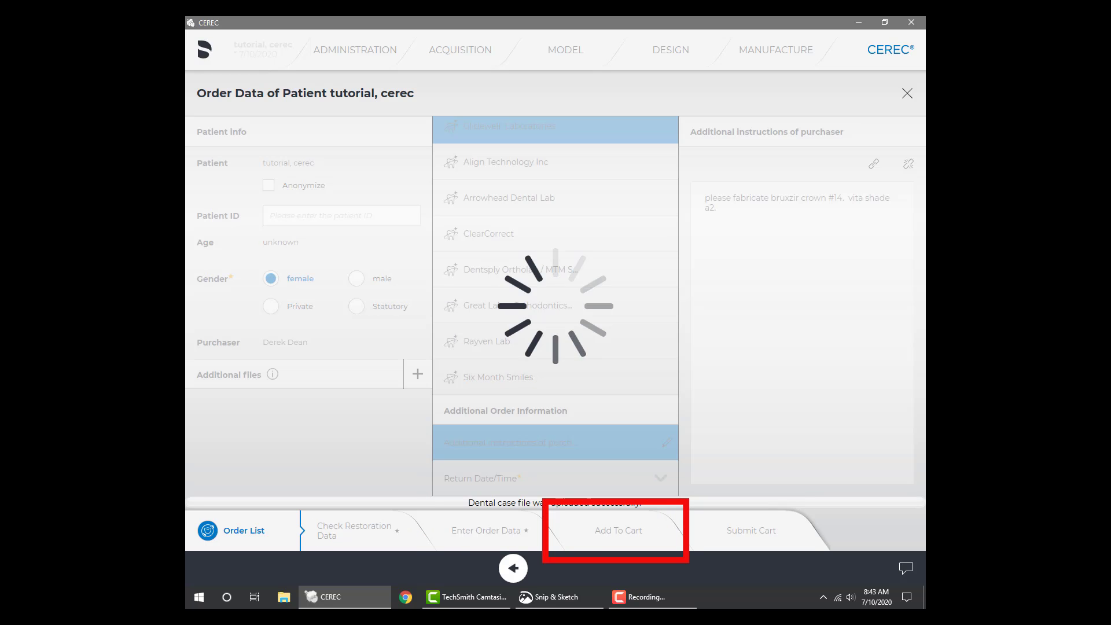